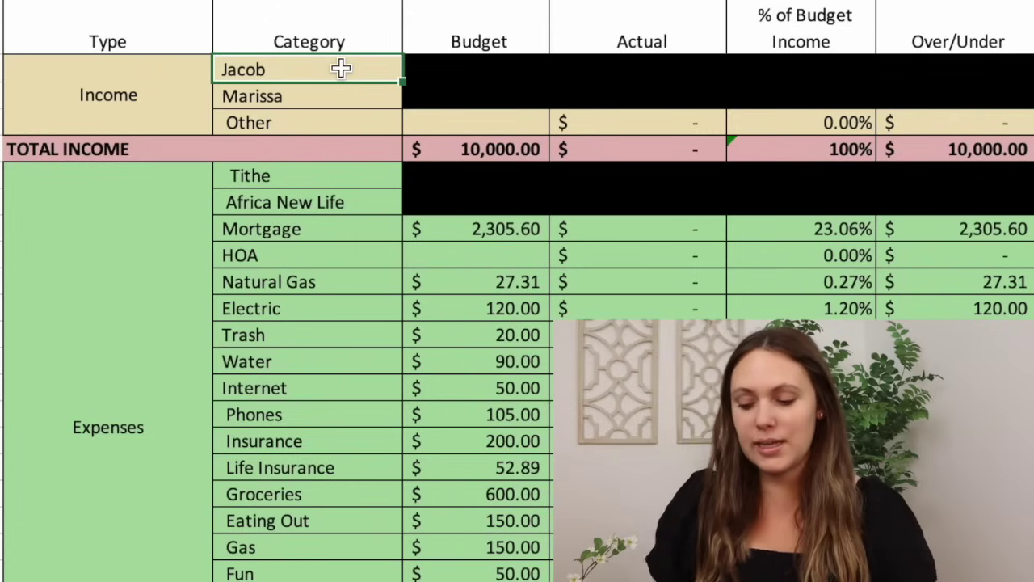
# Review the budgeted income rows and their total, and the expense budgets from Tithe through Electric.
pyautogui.press('Down')
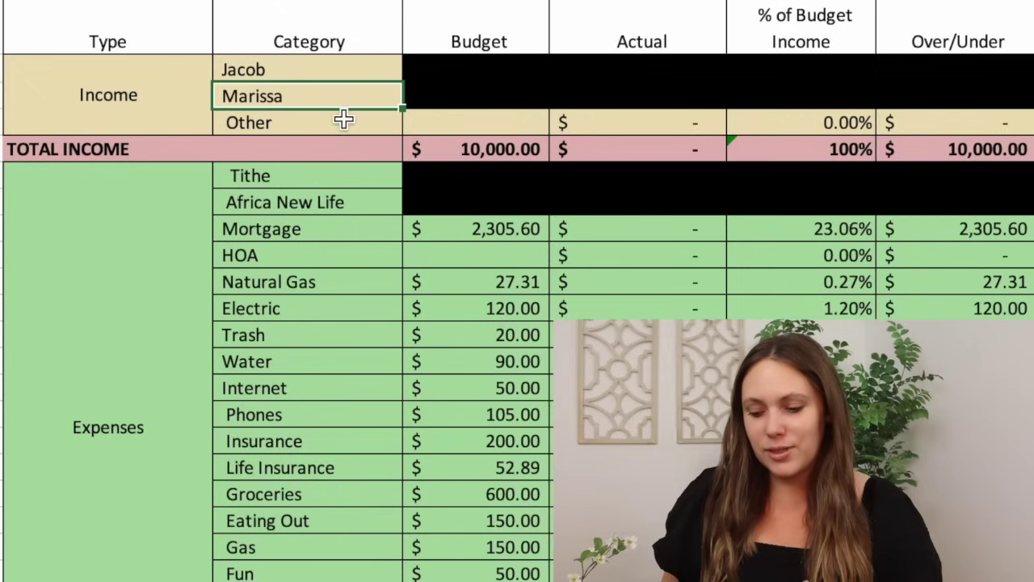
pyautogui.click(440, 157)
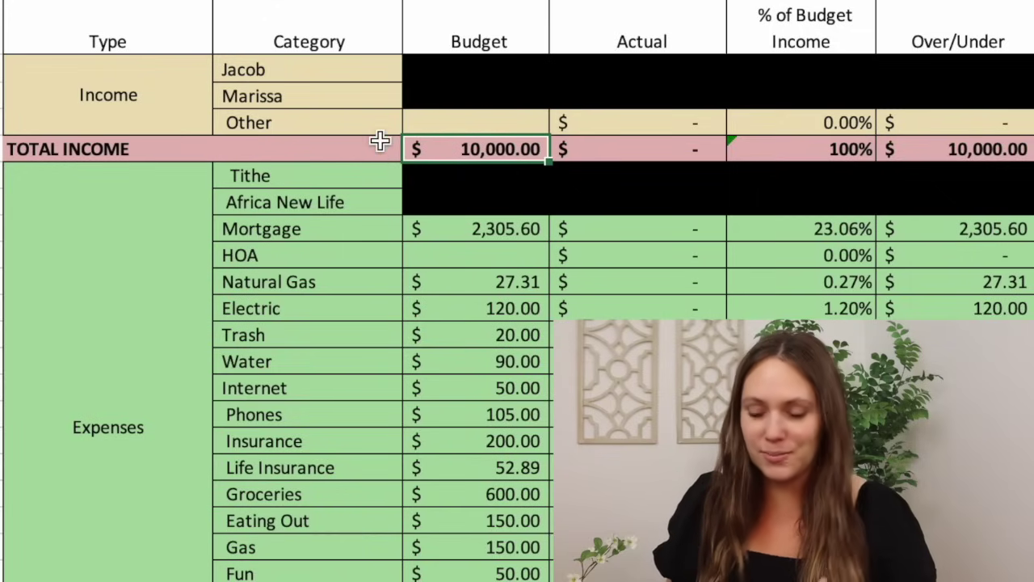
pyautogui.click(90, 347)
pyautogui.click(373, 175)
pyautogui.press('Down')
pyautogui.press('Right')
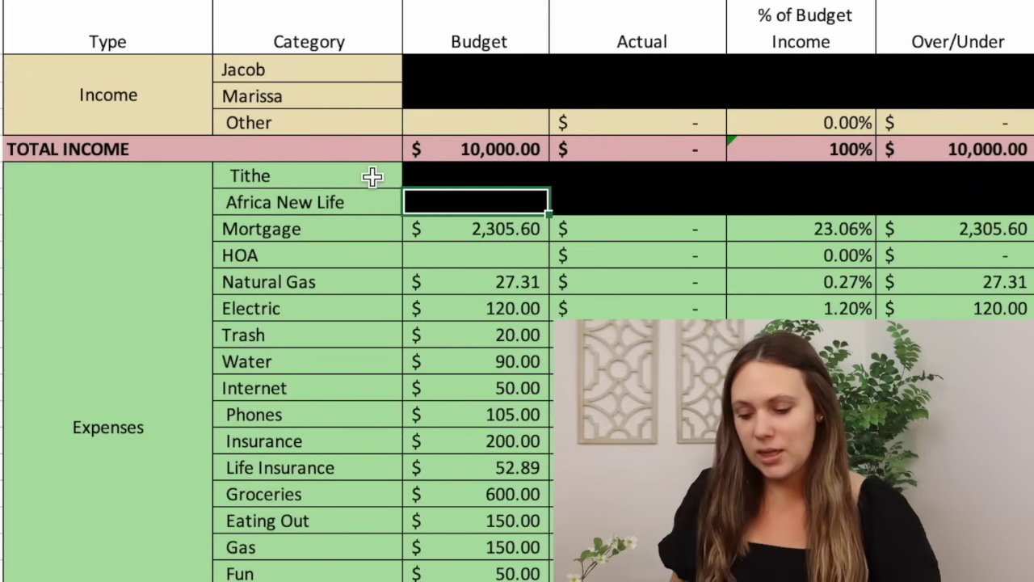
pyautogui.press('Up')
pyautogui.press('Down')
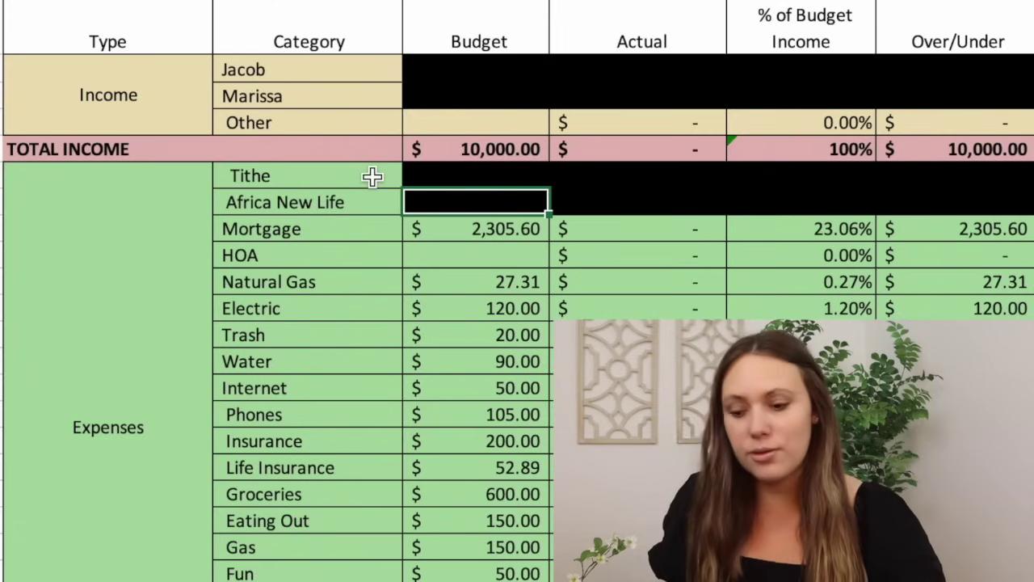
pyautogui.press('Down')
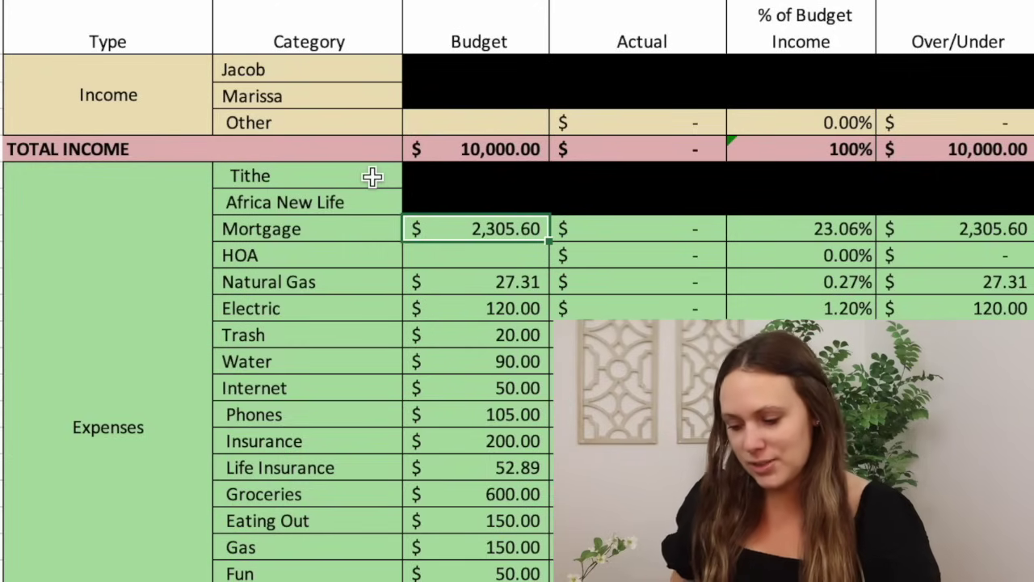
pyautogui.press('Down')
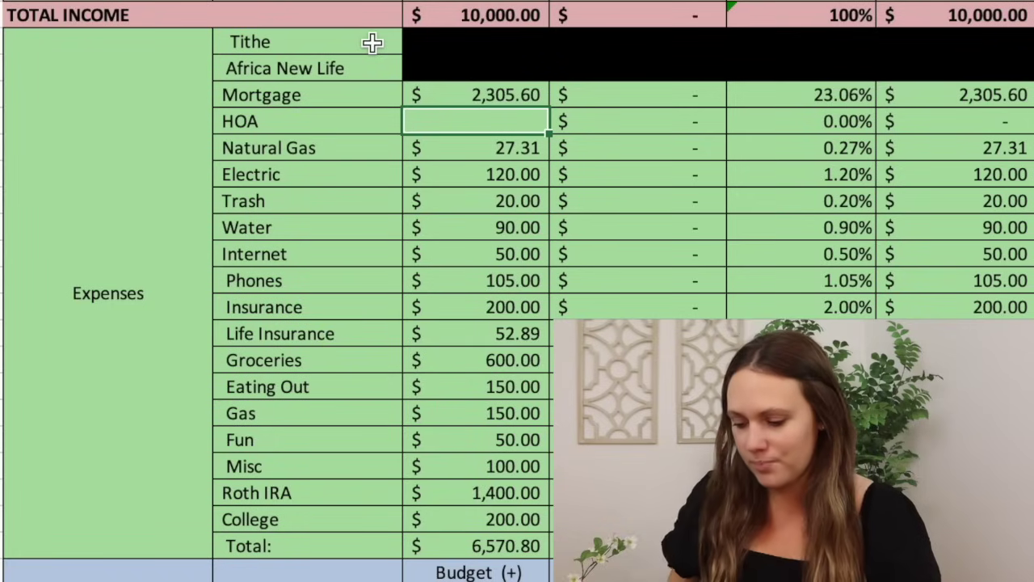
pyautogui.press('Return')
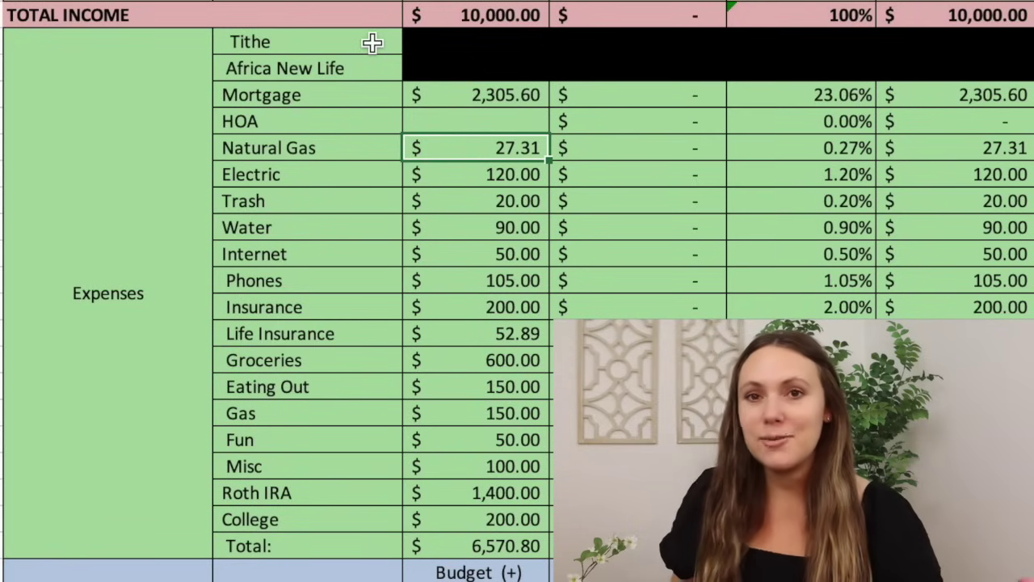
pyautogui.hotkey('shift', 'Down')
pyautogui.press('Down')
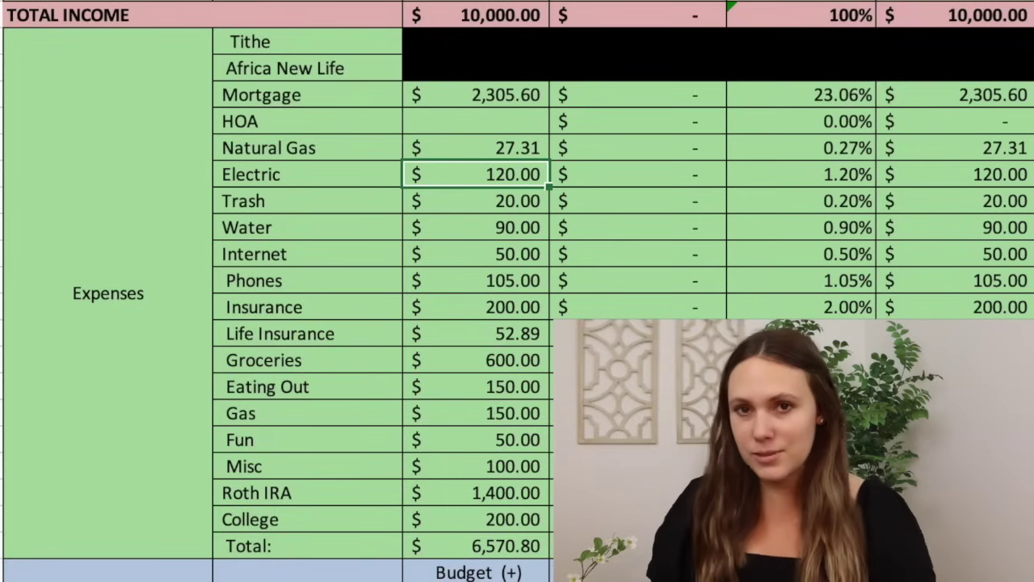
# Set the budget for the Trash expense to 22.
pyautogui.click(477, 200)
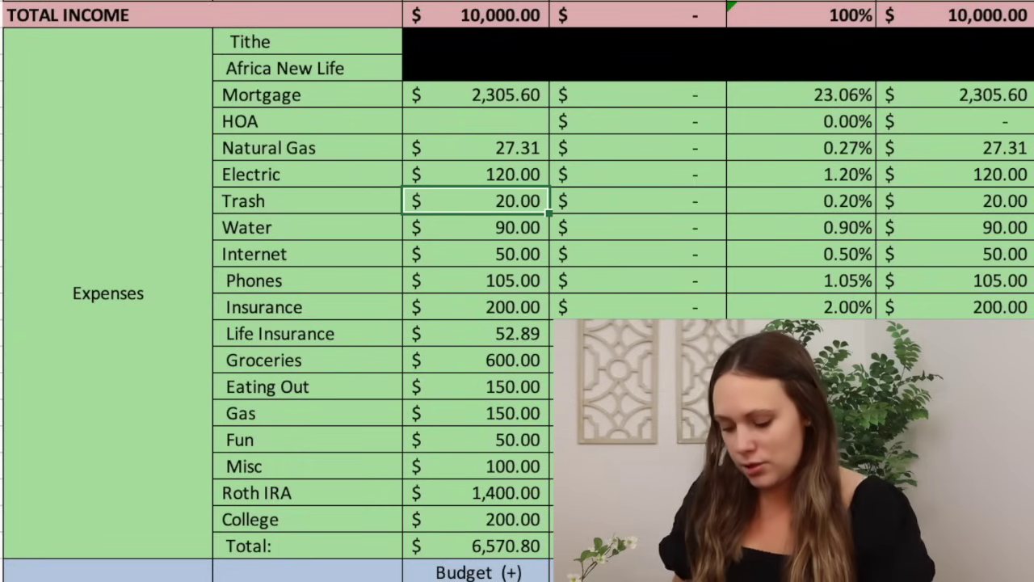
pyautogui.write('22')
pyautogui.press('Return')
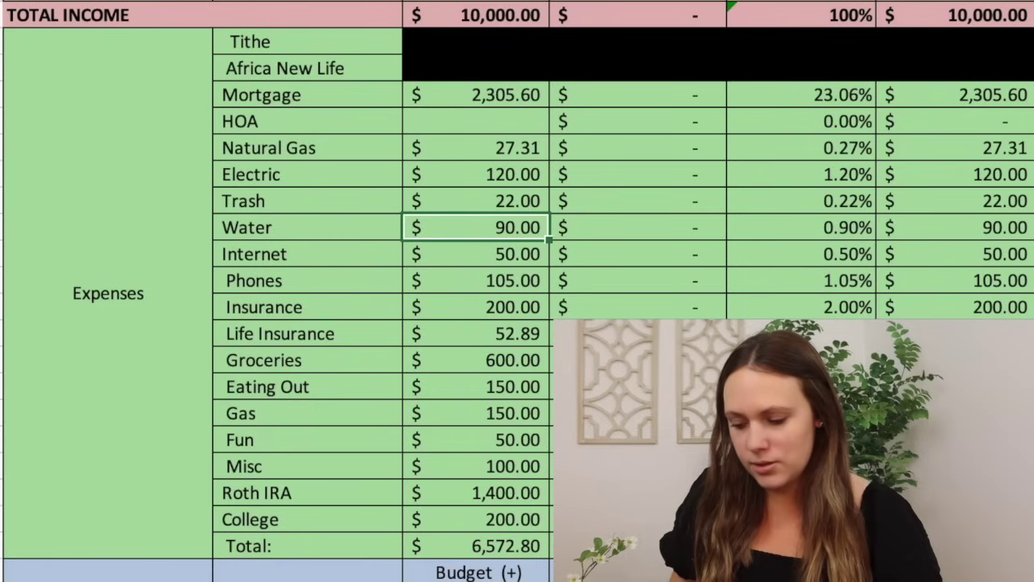
# Review the remaining expense budgets one by one, from Internet through College and the expenses total.
pyautogui.click(476, 253)
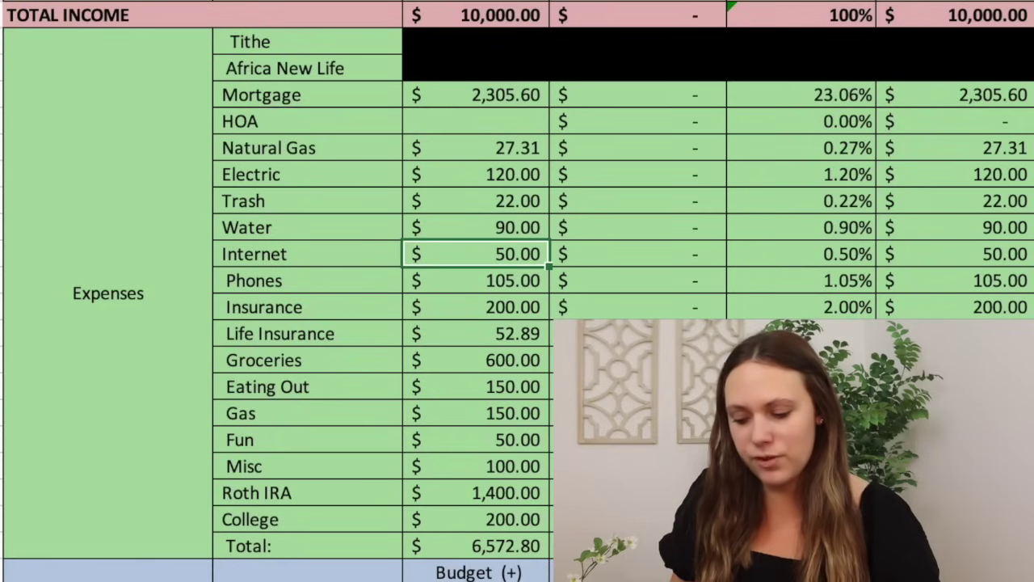
pyautogui.click(476, 281)
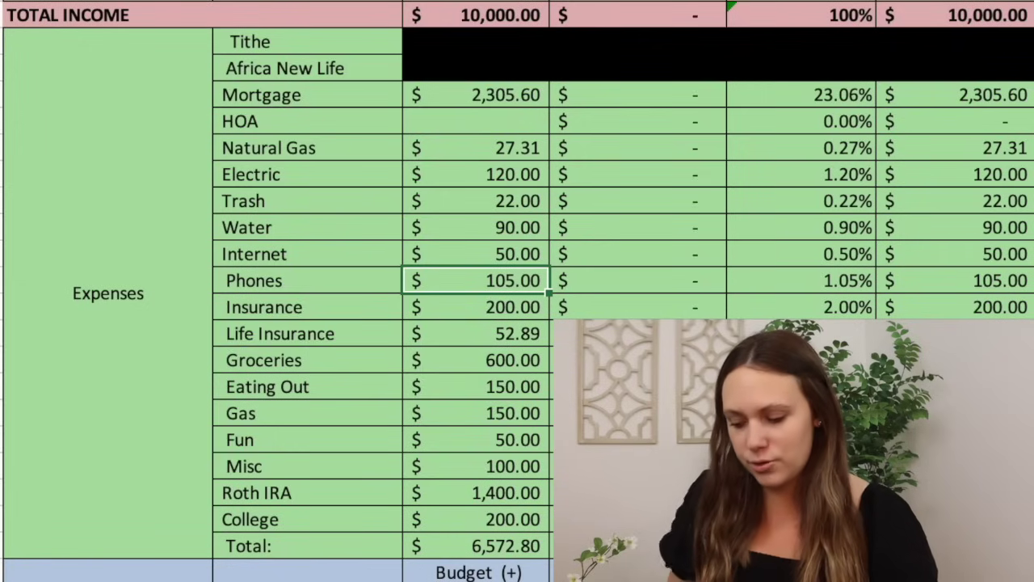
pyautogui.click(476, 307)
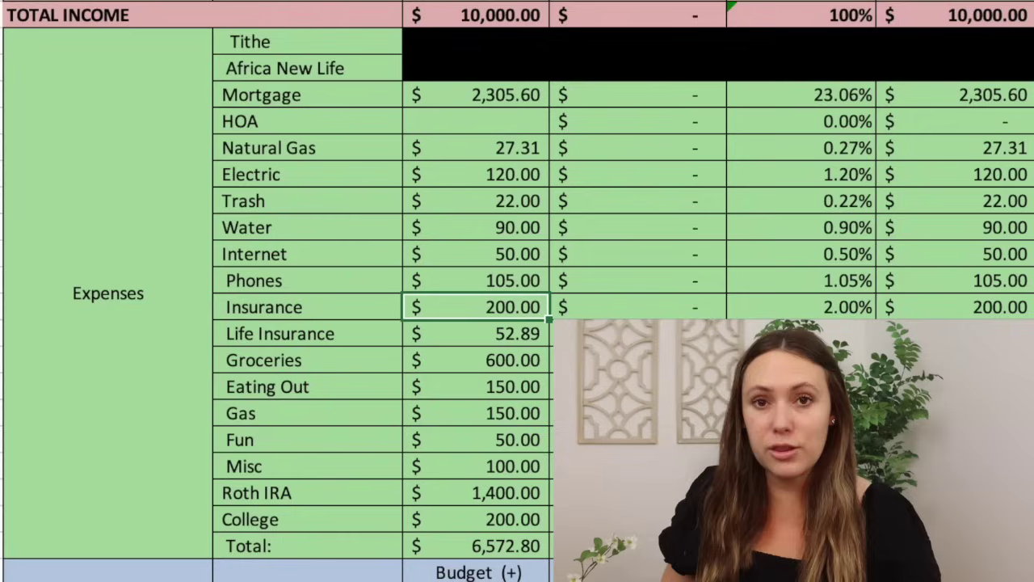
pyautogui.click(476, 333)
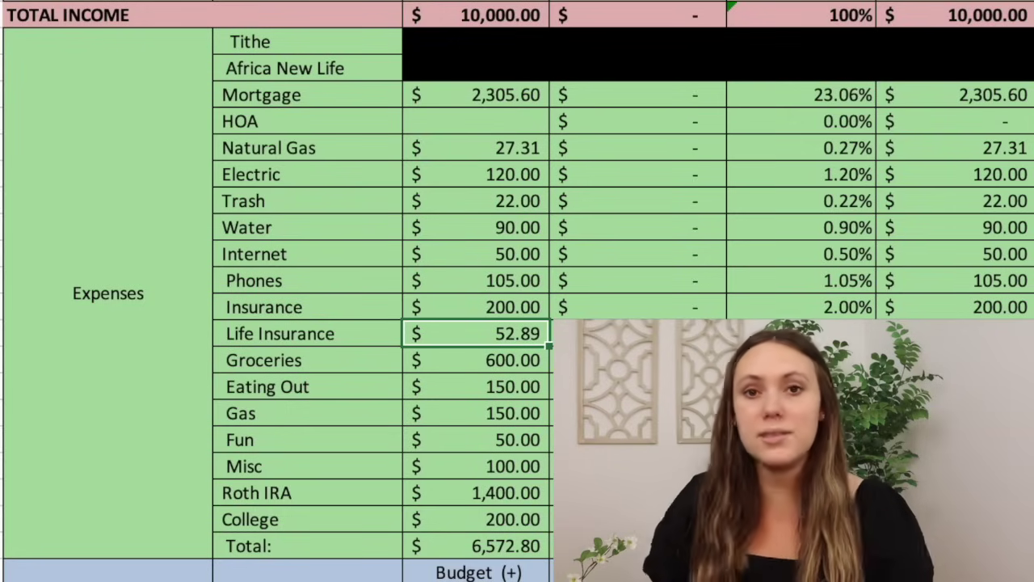
pyautogui.click(476, 360)
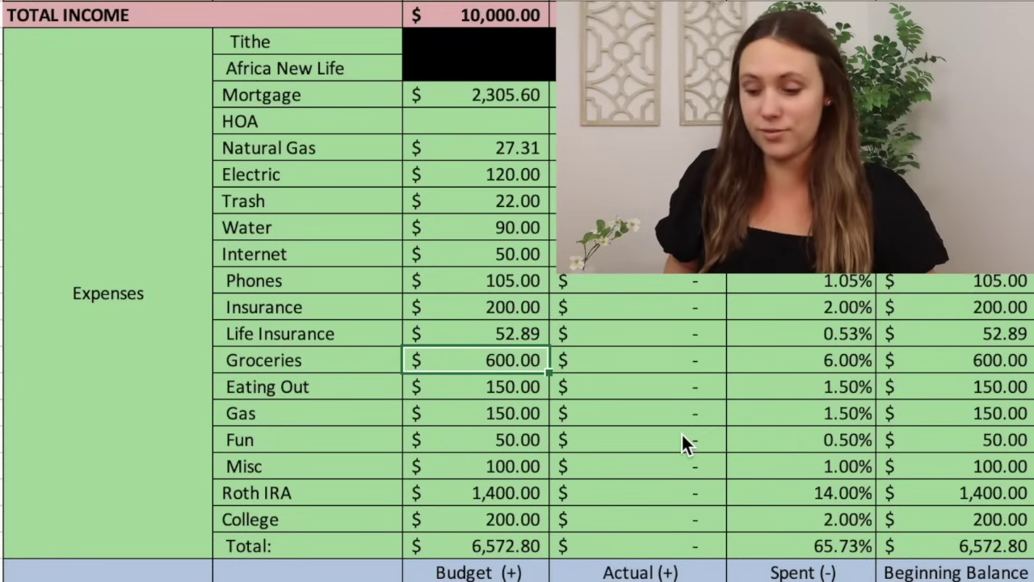
pyautogui.press('Down')
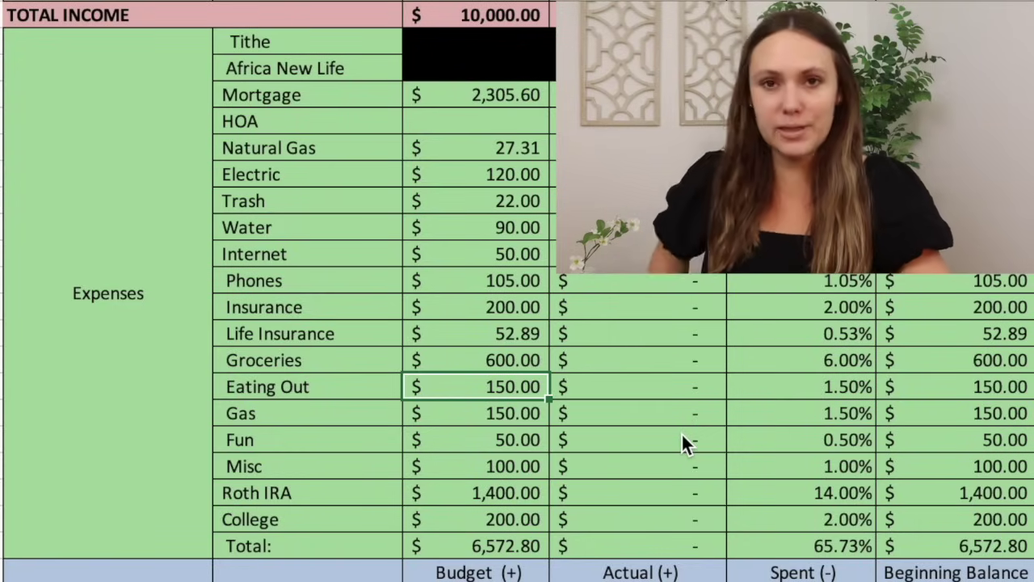
pyautogui.press('Down')
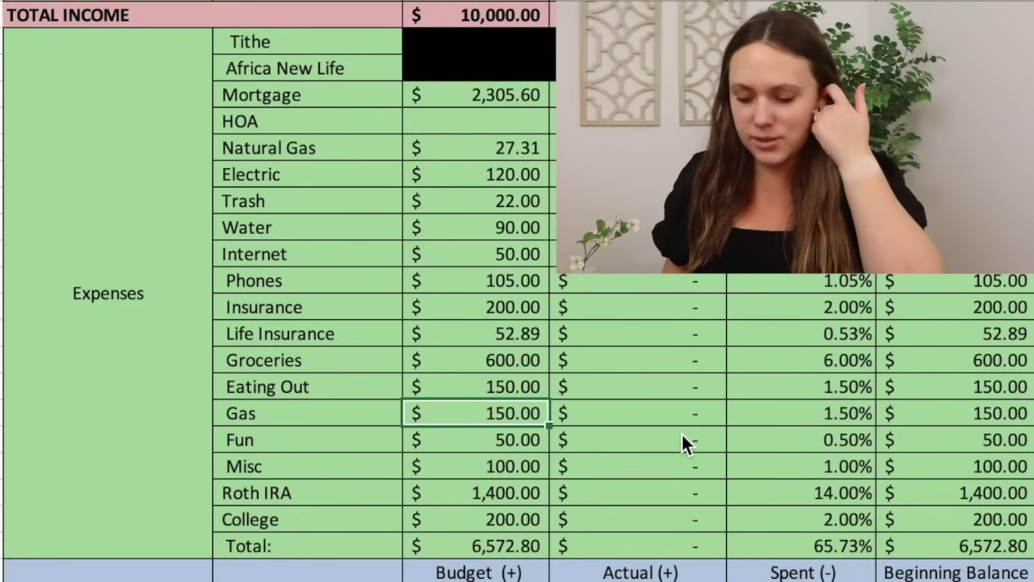
pyautogui.press('Down')
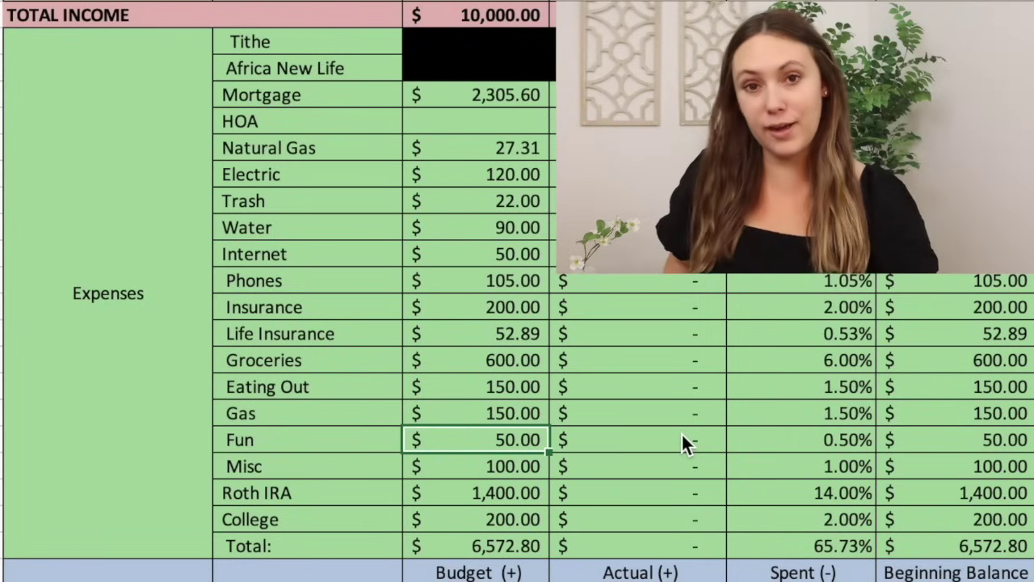
pyautogui.press('Down')
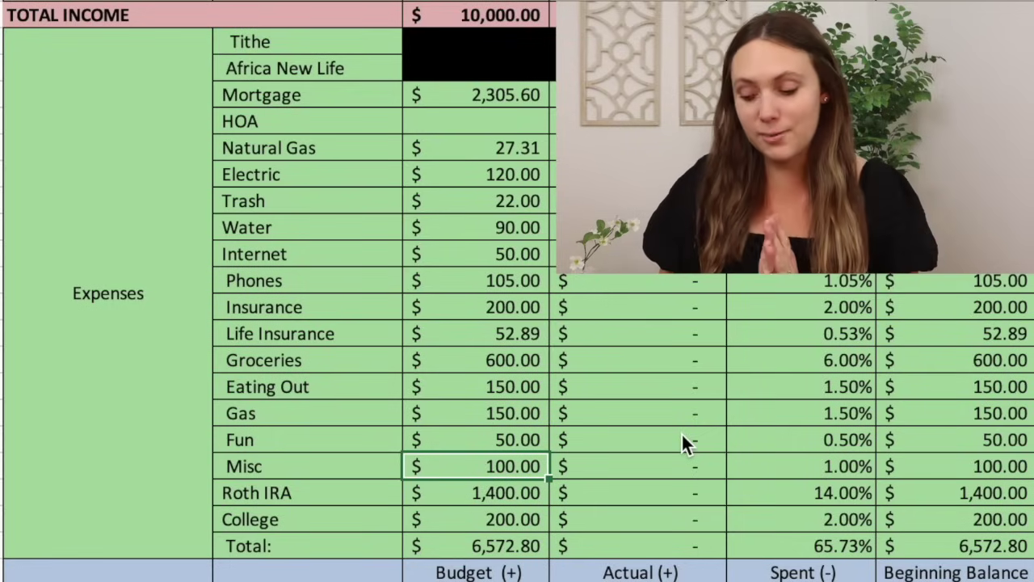
pyautogui.press('Down')
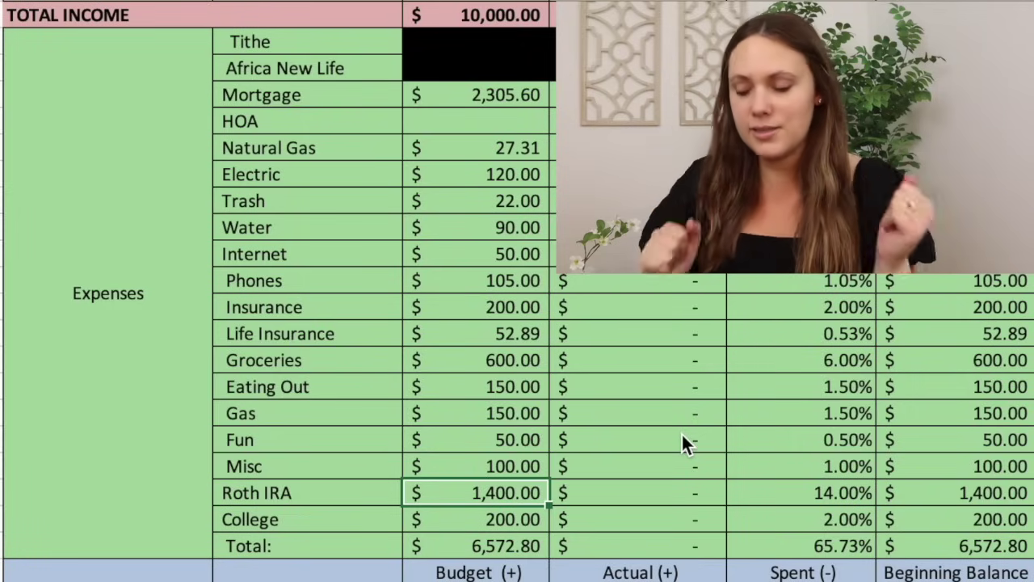
pyautogui.press('Down')
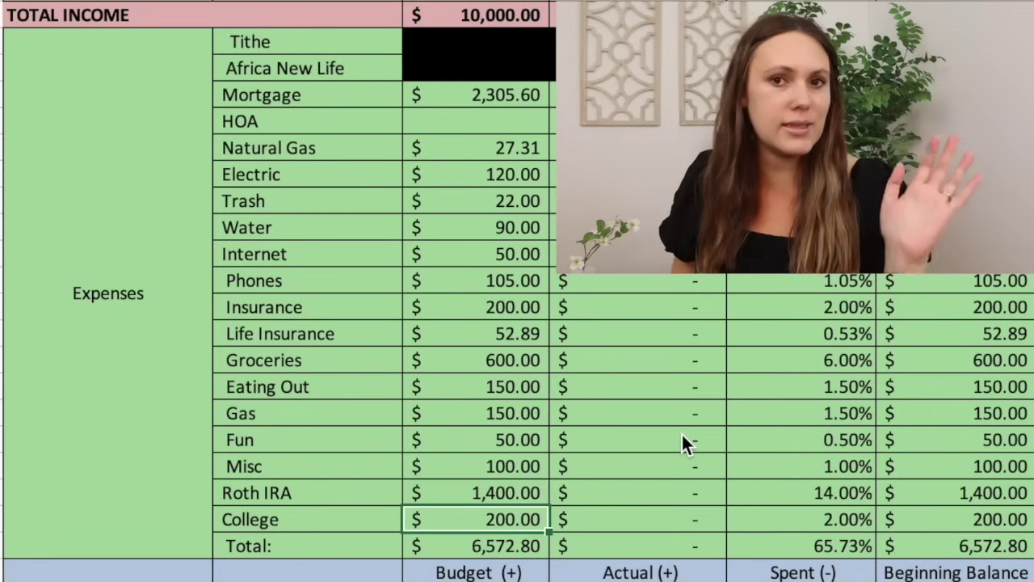
pyautogui.press('Down')
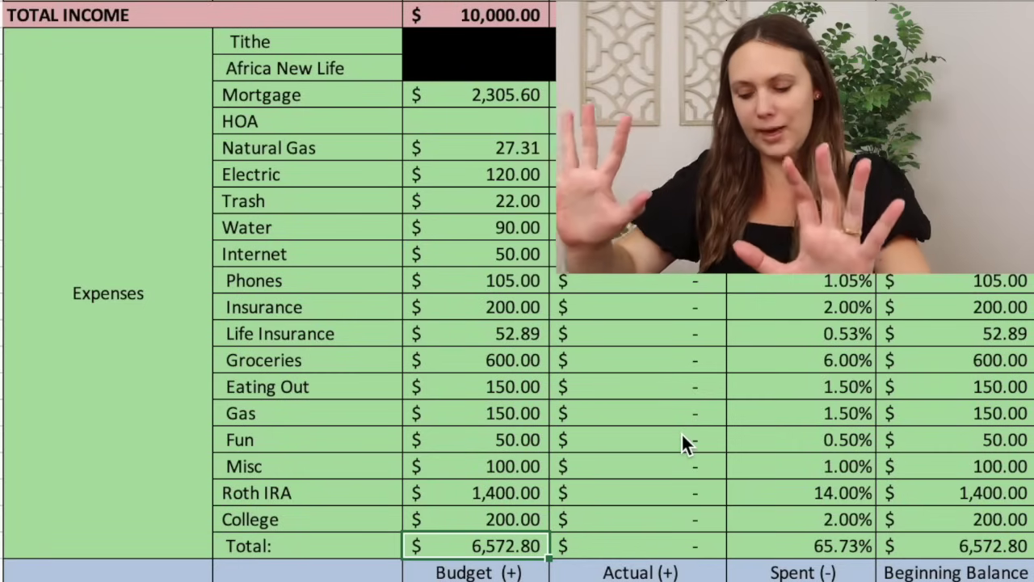
# Review the savings budgets one by one, from Emergency Fund through Vacation.
pyautogui.scroll(-5, 681, 433)
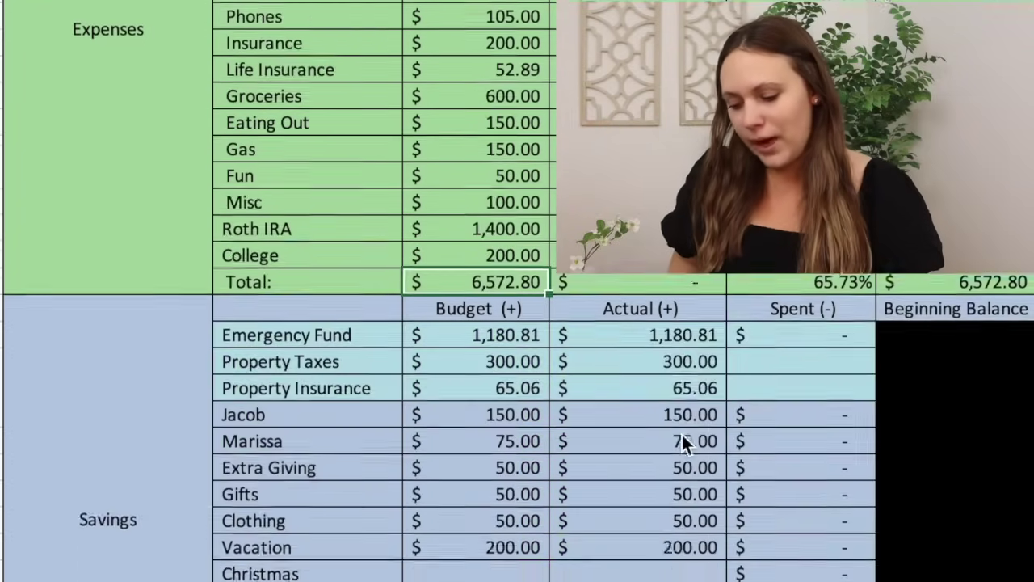
pyautogui.scroll(-1, 681, 443)
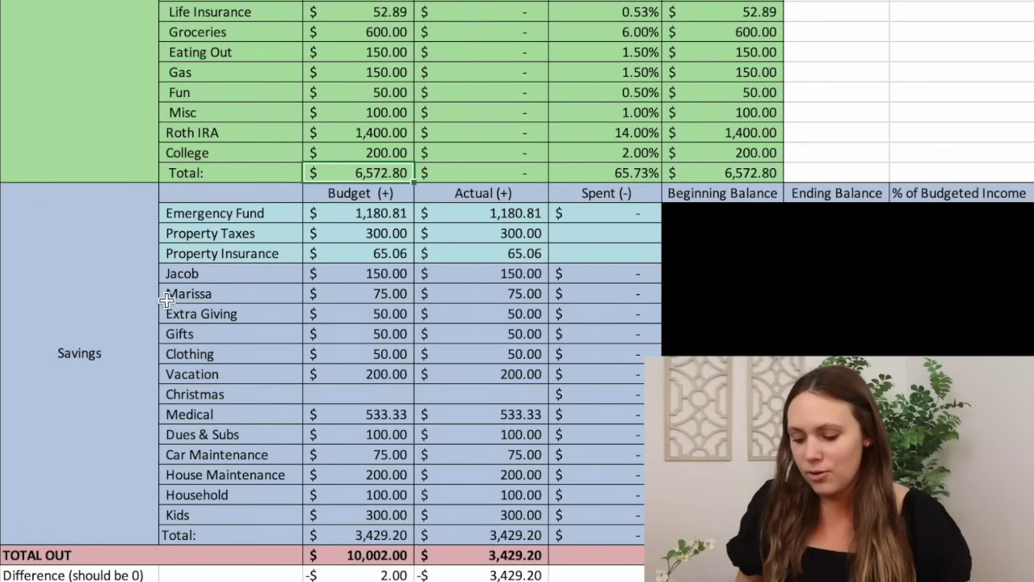
pyautogui.click(139, 293)
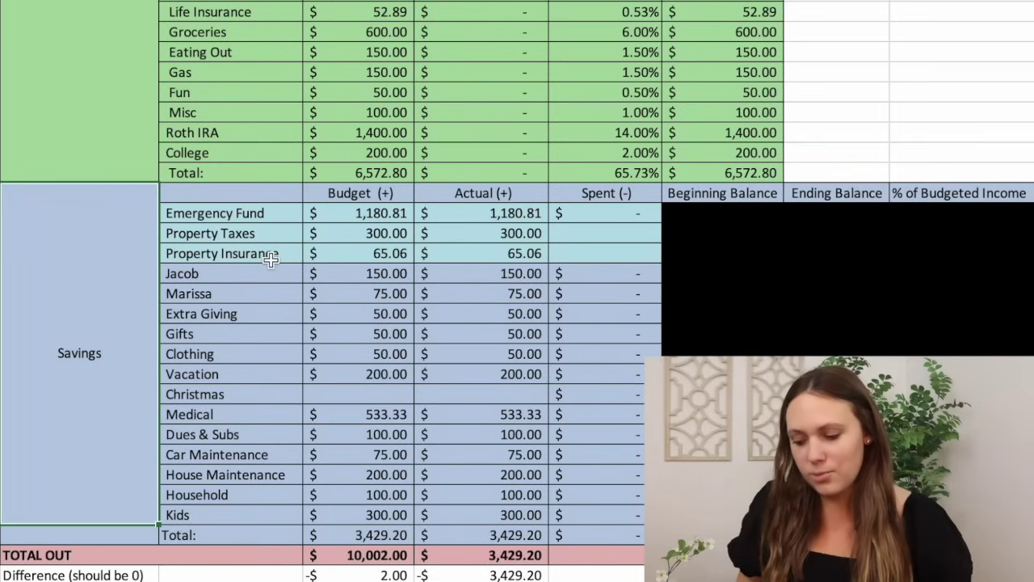
pyautogui.click(338, 213)
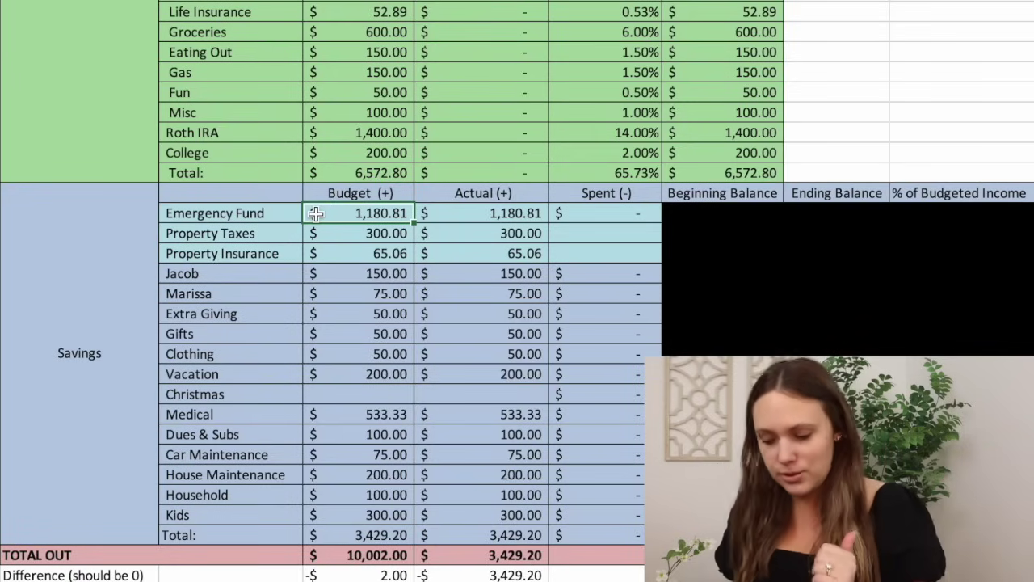
pyautogui.press('Down')
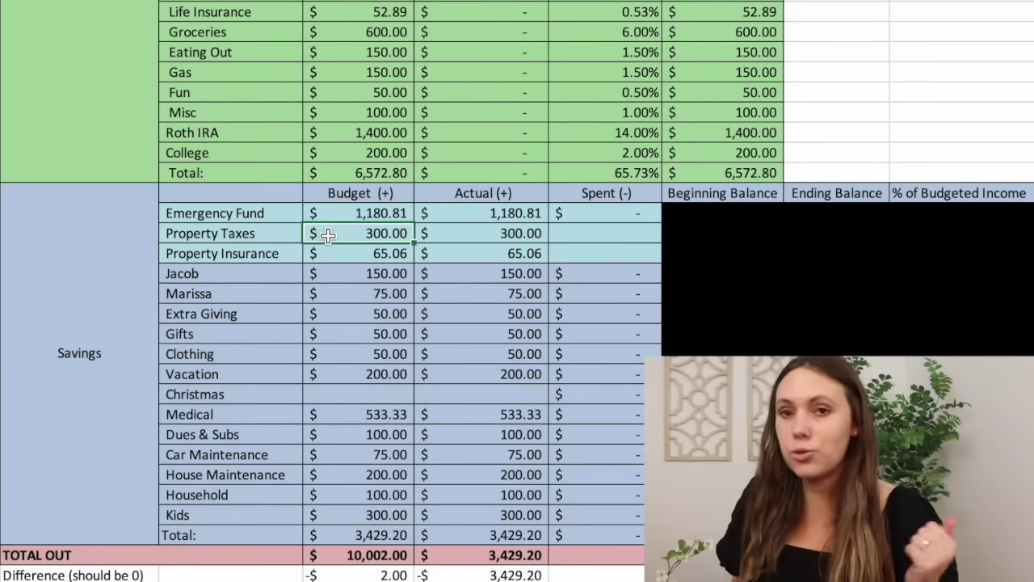
pyautogui.press('Down')
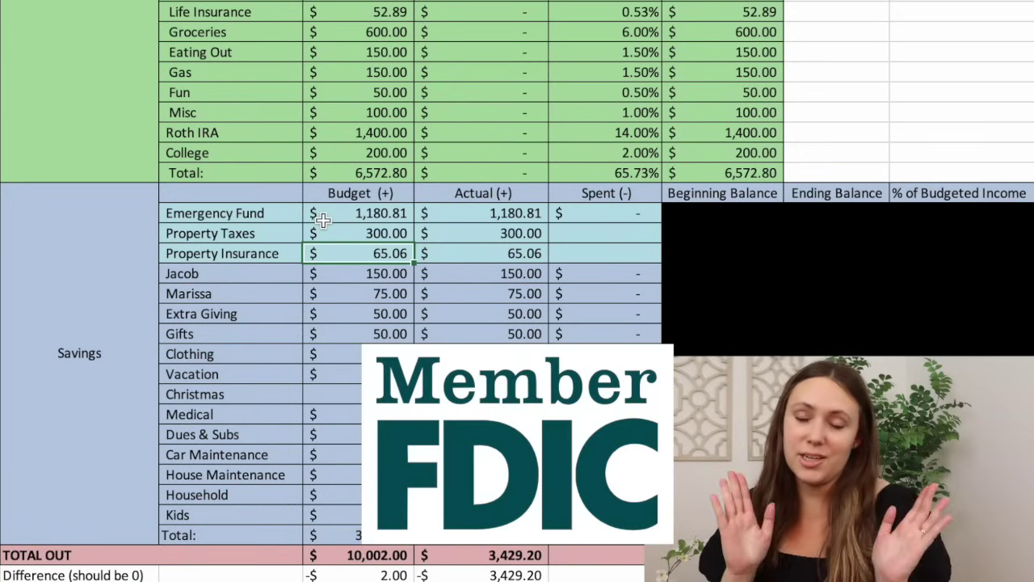
pyautogui.press('Down')
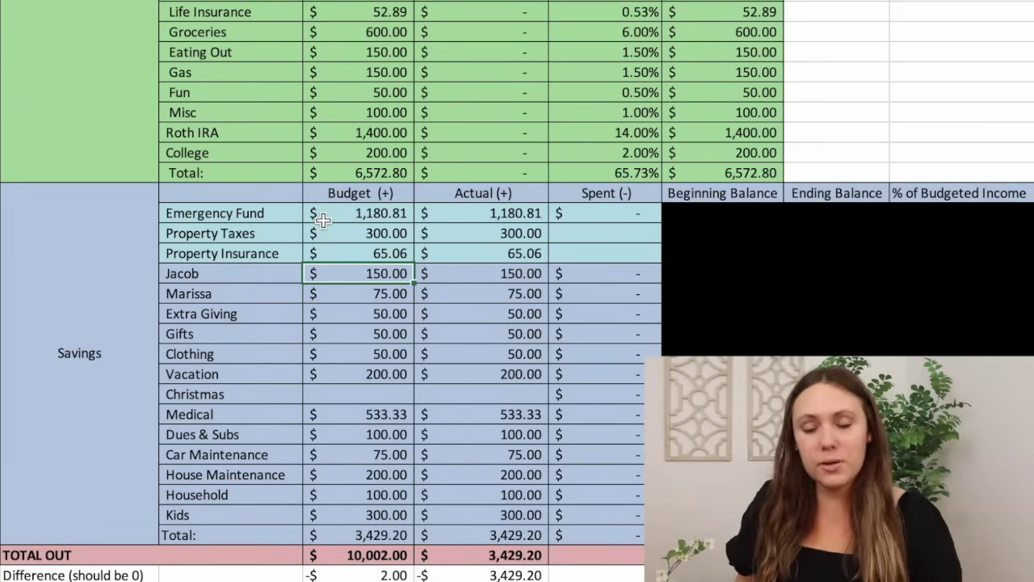
pyautogui.press('Down')
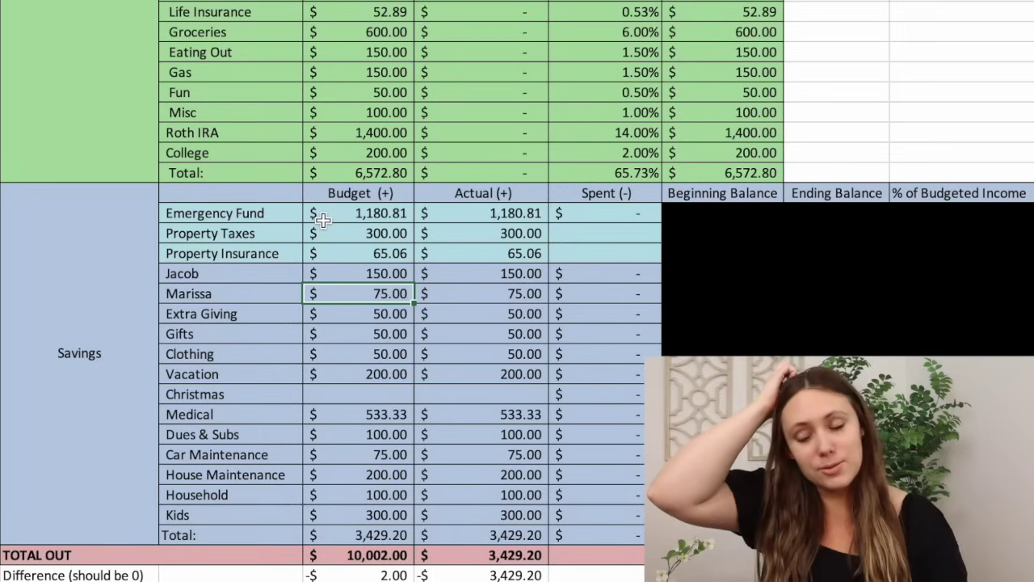
pyautogui.press('Down')
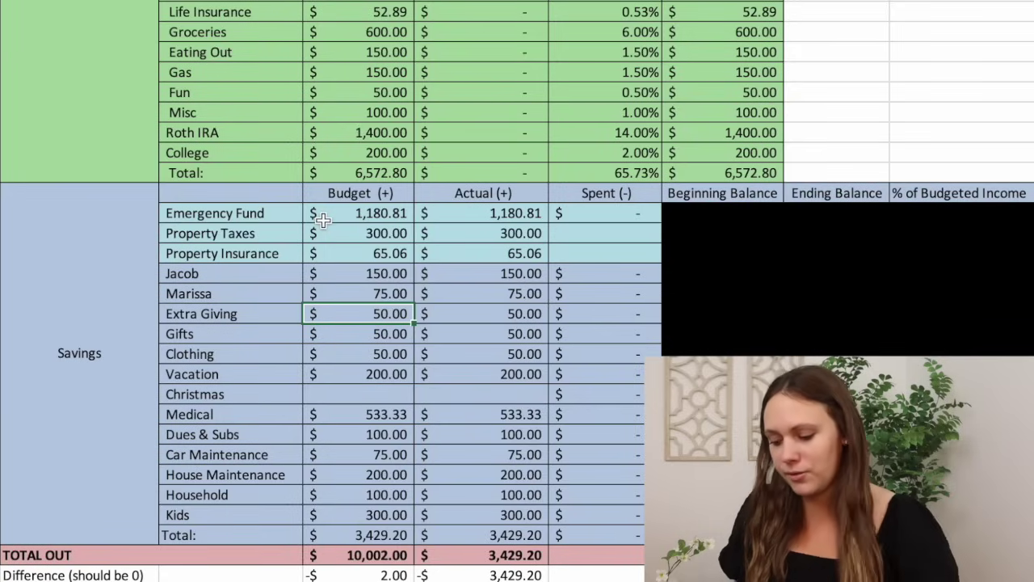
pyautogui.press('Down')
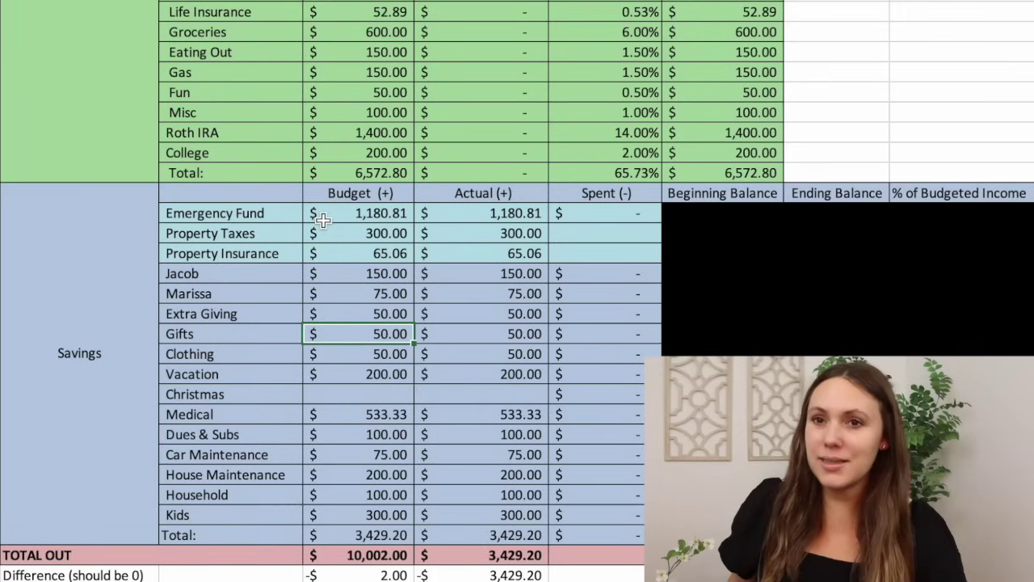
pyautogui.press('Down')
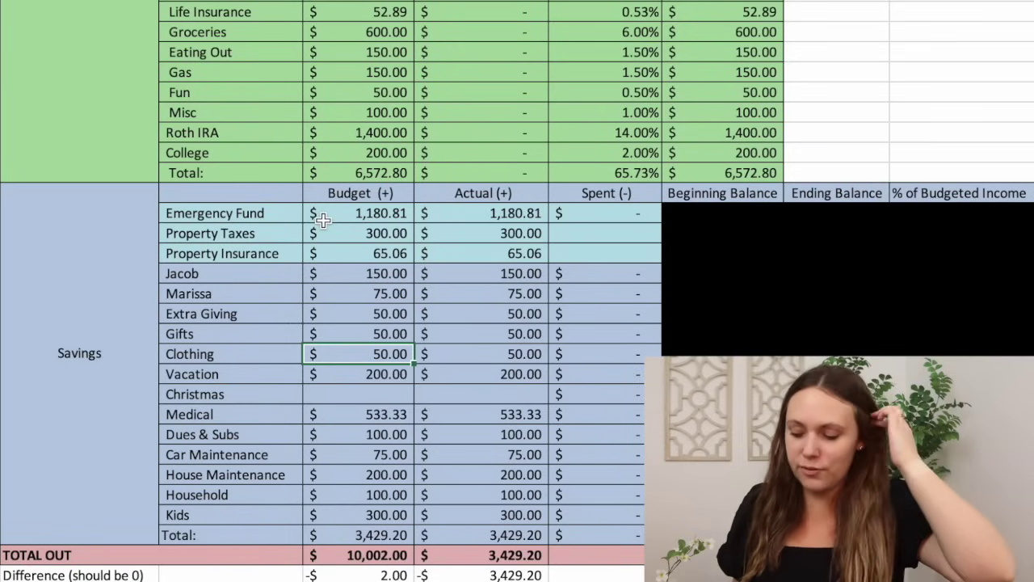
pyautogui.press('Down')
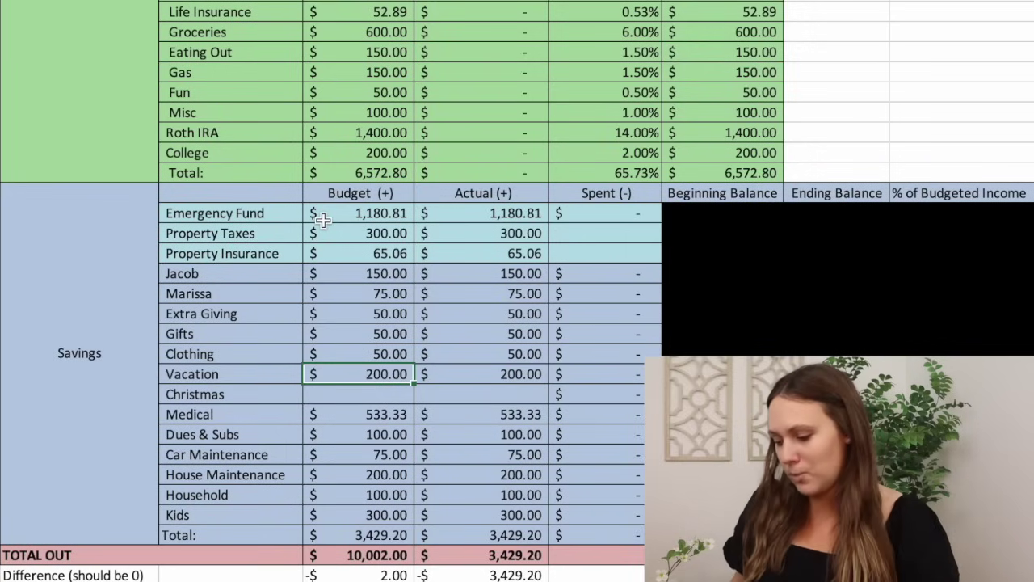
# Review the remaining savings budgets from Christmas through Kids, plus the savings total, total out and difference.
pyautogui.press('Down')
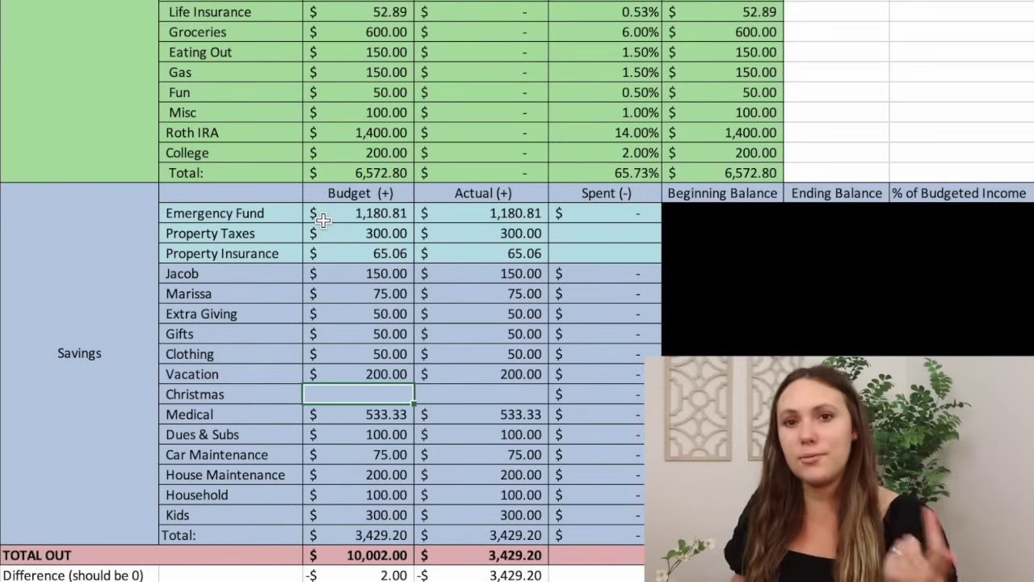
pyautogui.press('Down')
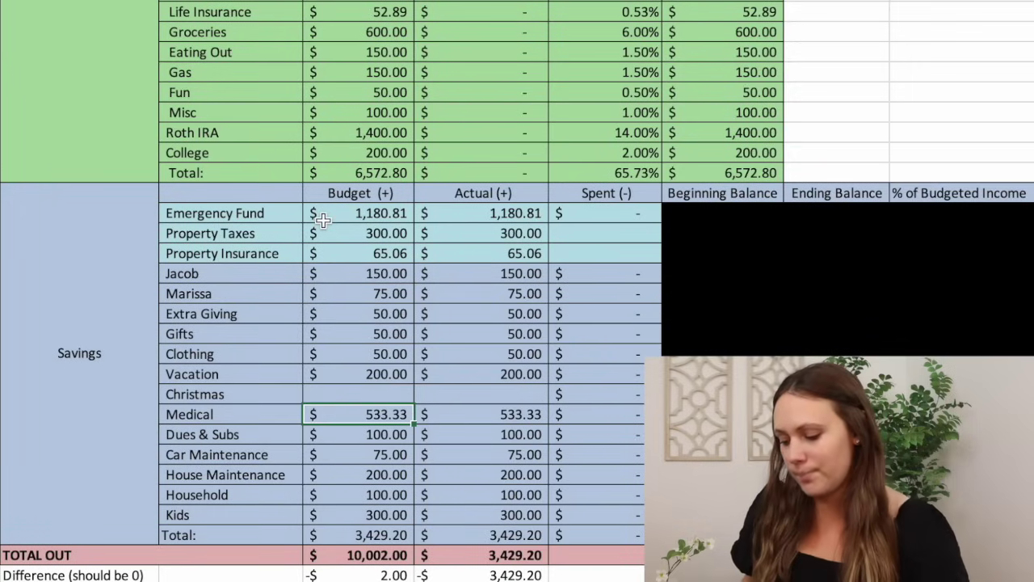
pyautogui.press('Down')
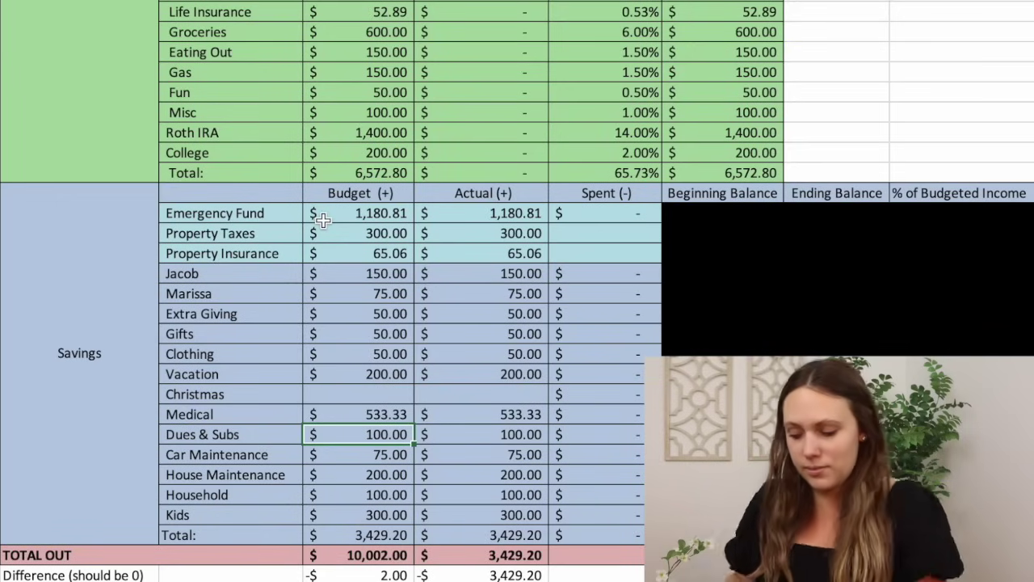
pyautogui.press('Down')
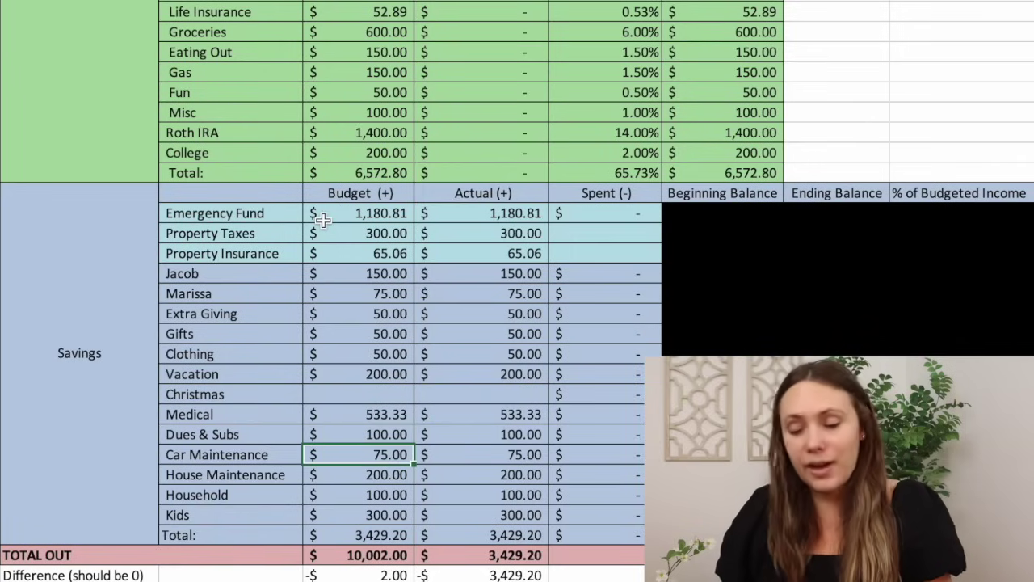
pyautogui.press('Down')
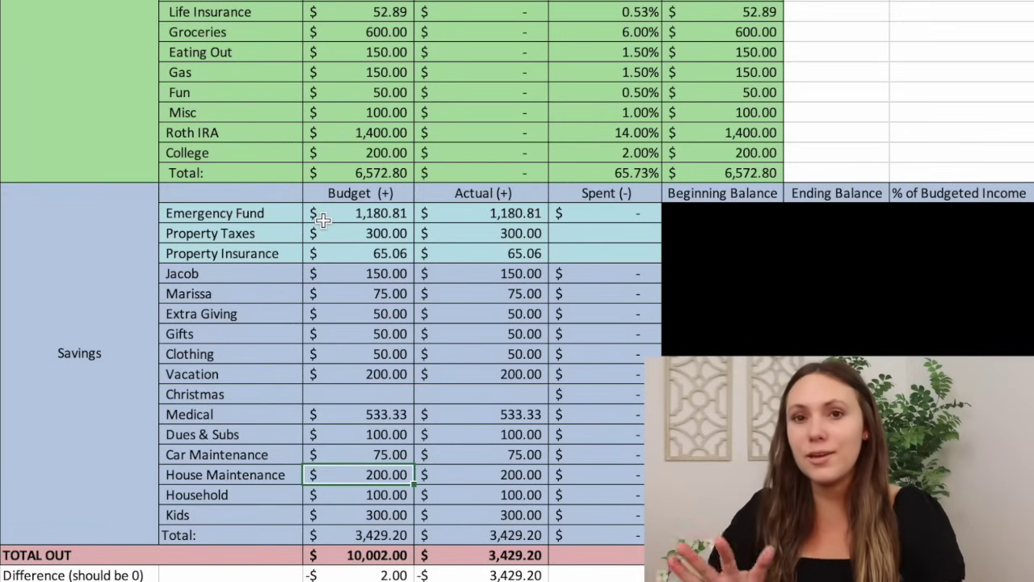
pyautogui.press('Down')
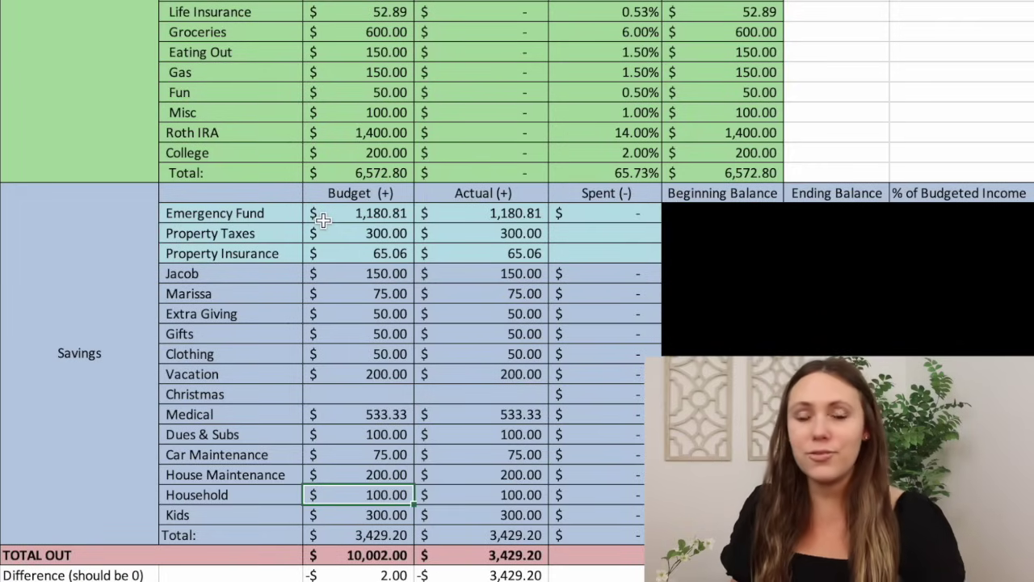
pyautogui.press('Down')
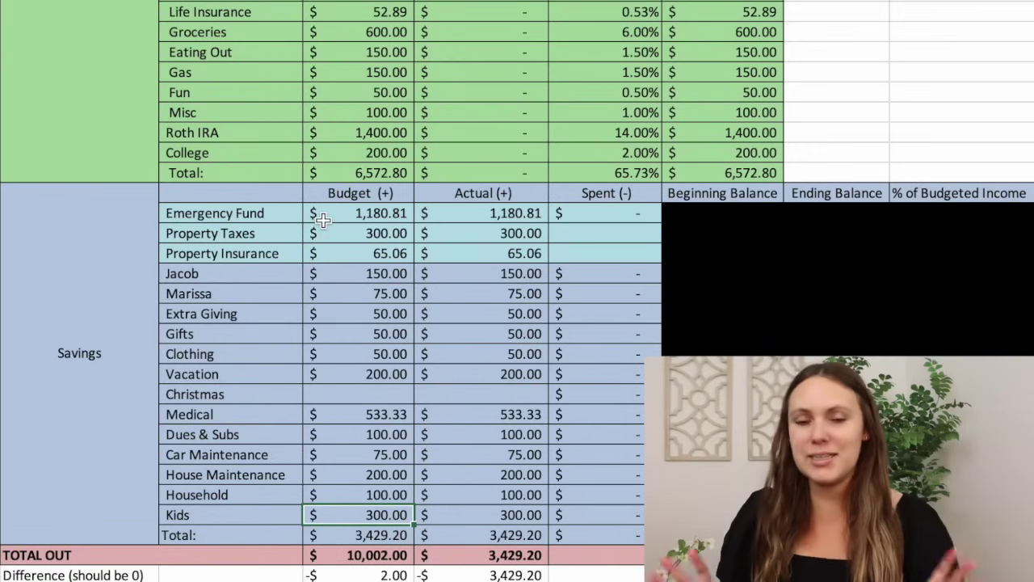
pyautogui.press('Down')
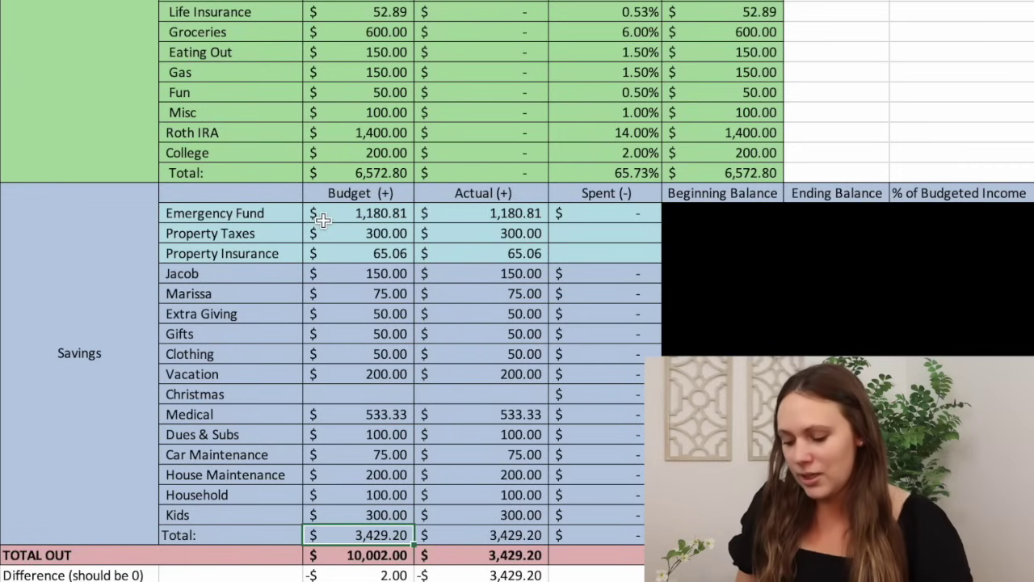
pyautogui.press('Down')
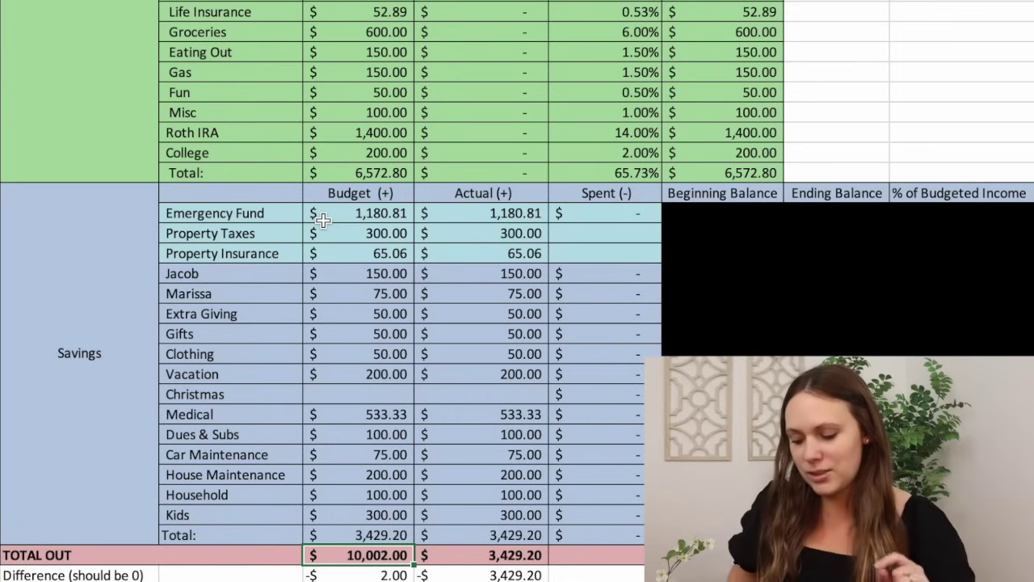
pyautogui.press('Down')
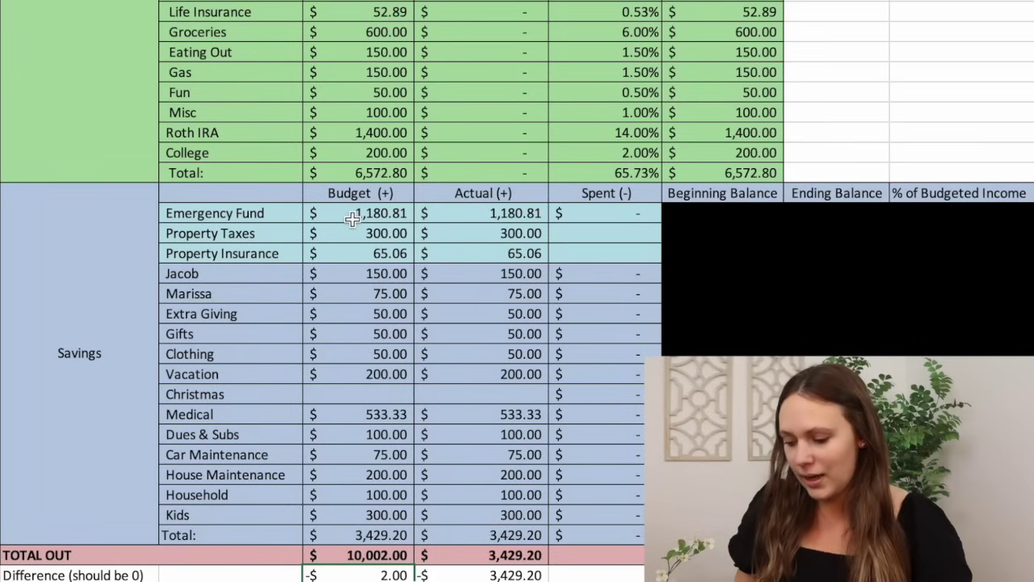
# Set the Emergency Fund savings budget to 1178.81 and check the budget difference.
pyautogui.click(352, 219)
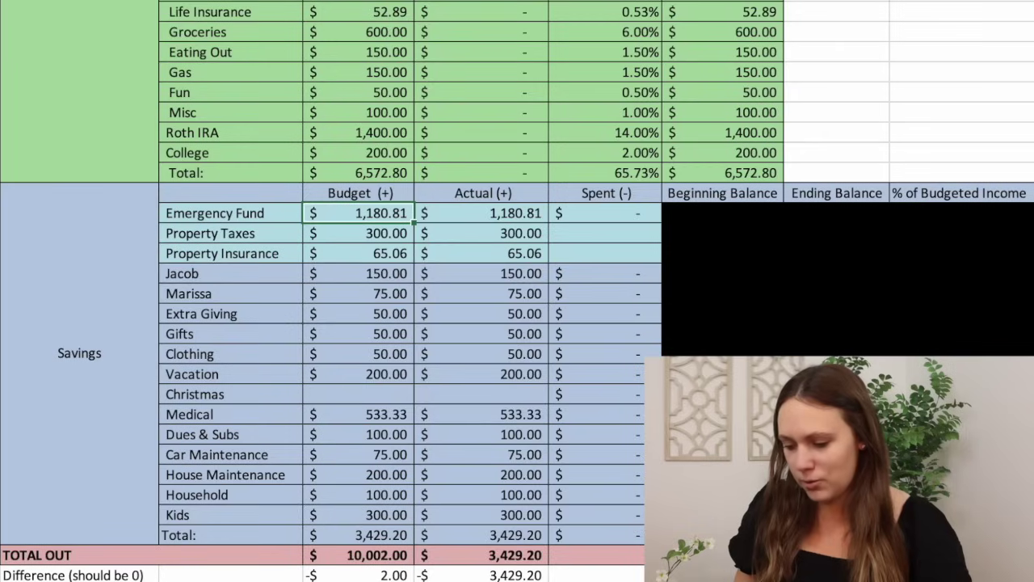
pyautogui.press('F2')
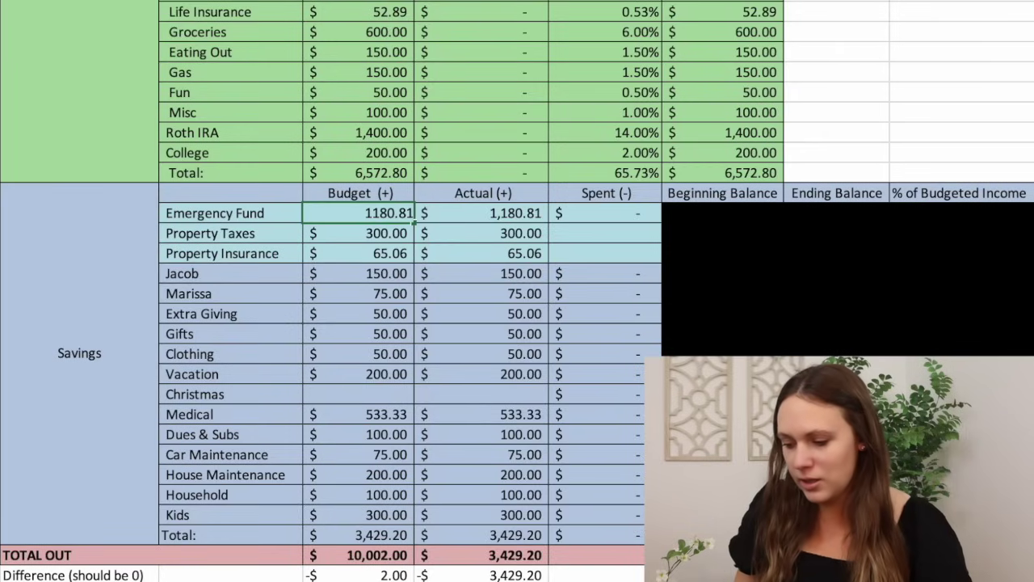
pyautogui.press('BackSpace')
pyautogui.press('BackSpace')
pyautogui.write('78')
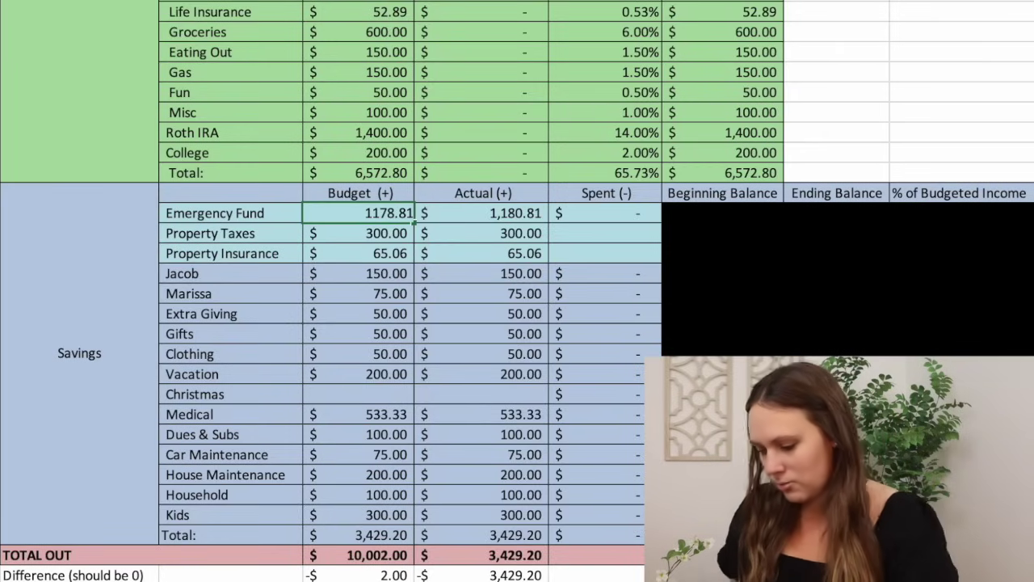
pyautogui.press('Return')
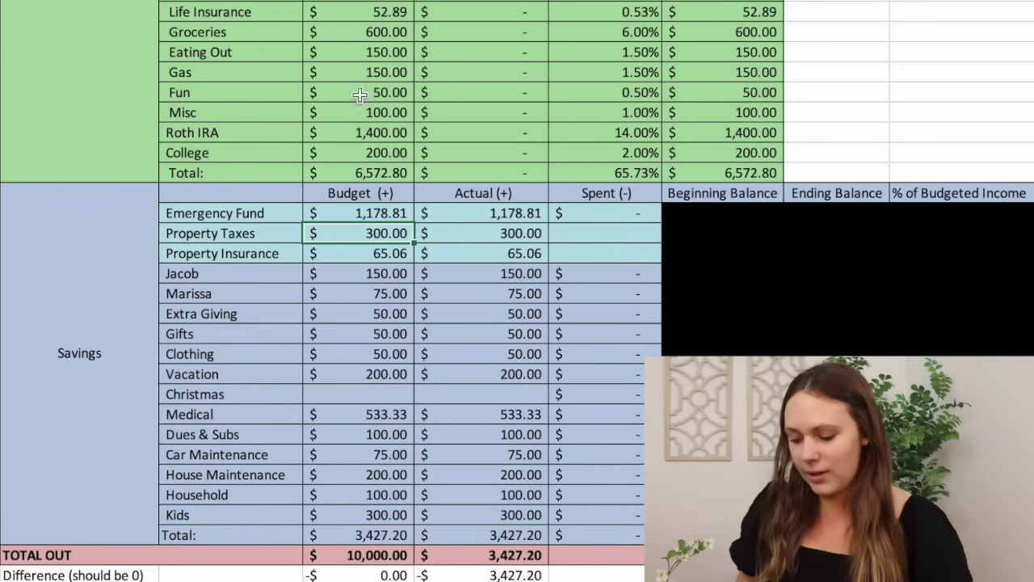
pyautogui.click(359, 575)
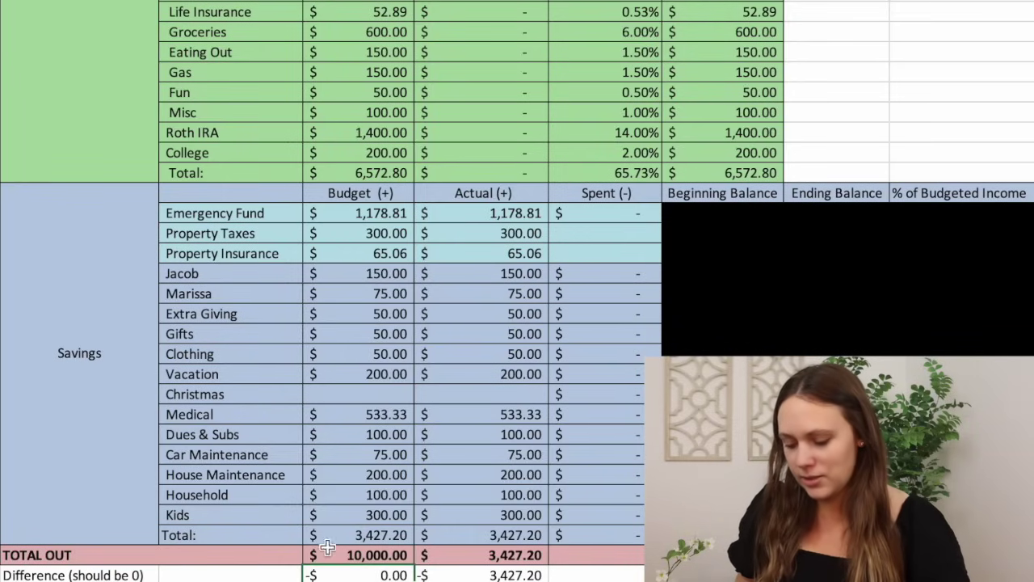